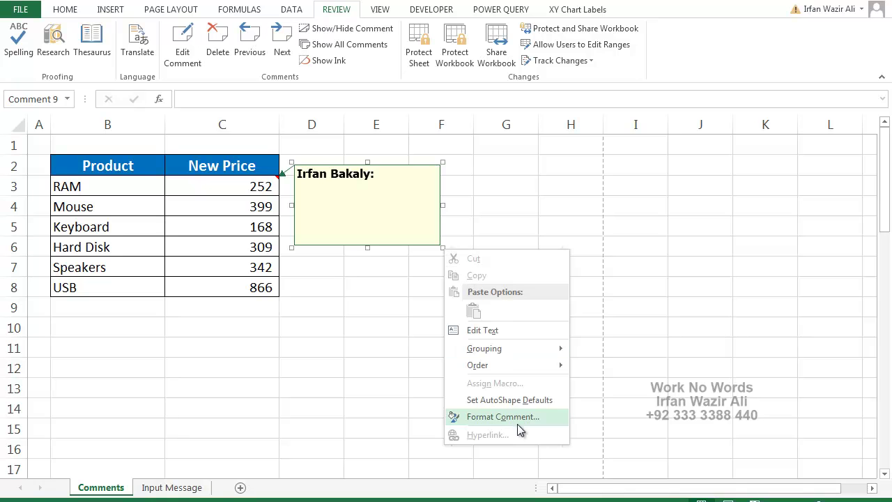
- Open the formatting options of the comment on cell C3 and set its font to Bold, size 14
left_click(518, 419)
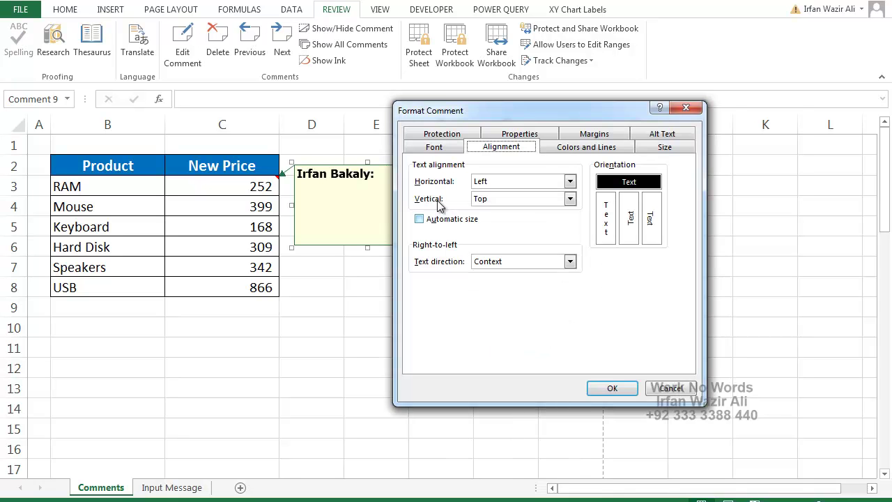
left_click(437, 149)
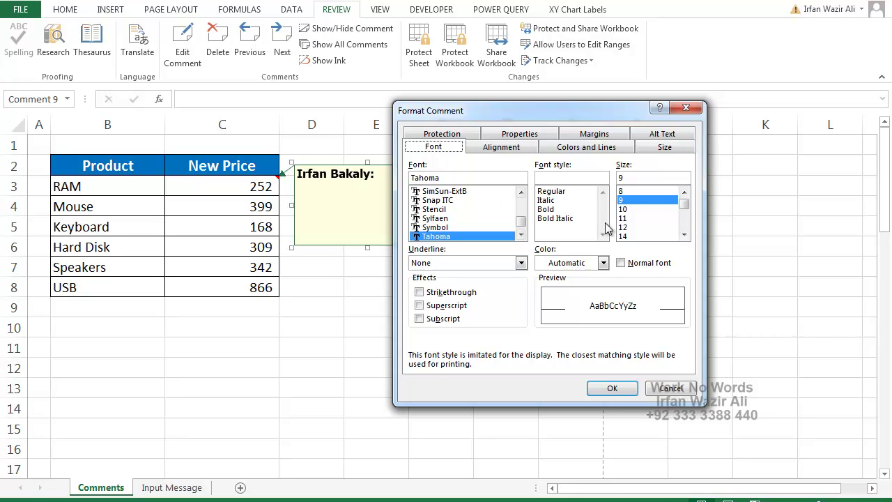
left_click(627, 235)
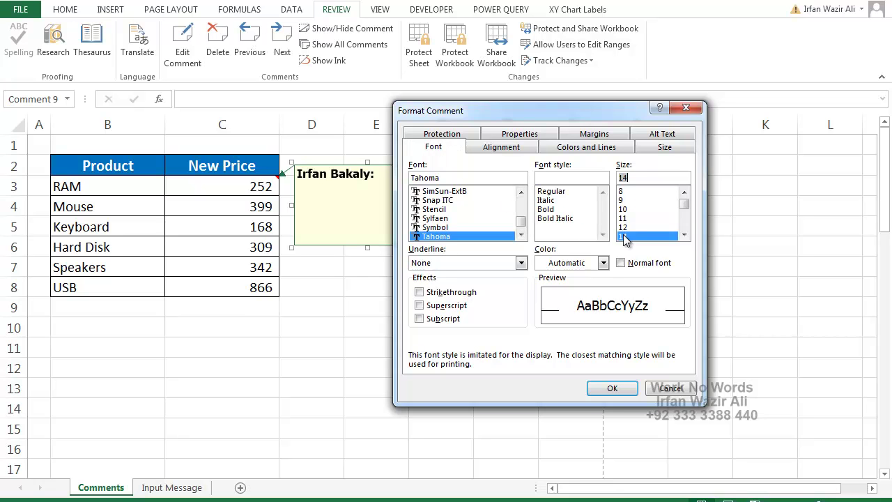
left_click(569, 210)
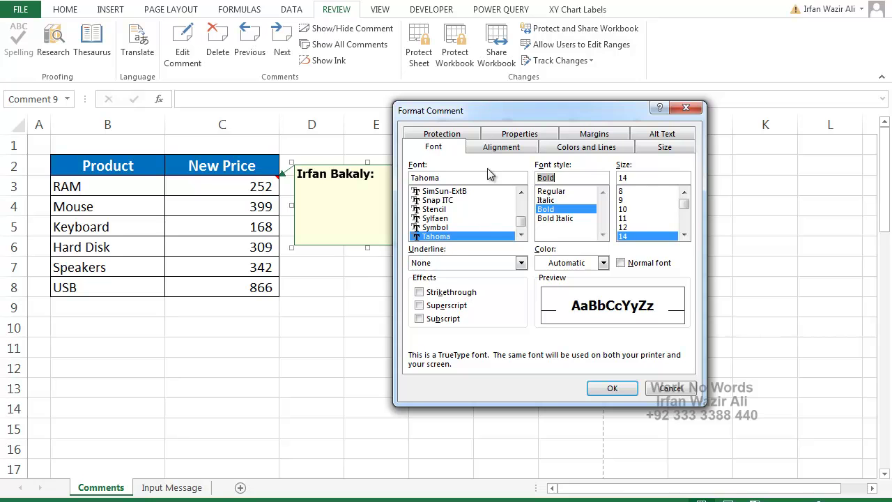
left_click(502, 147)
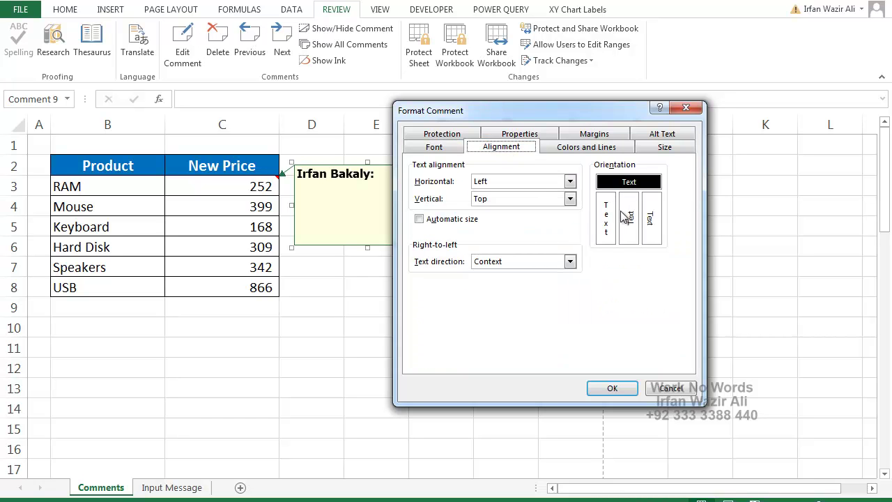
left_click(568, 149)
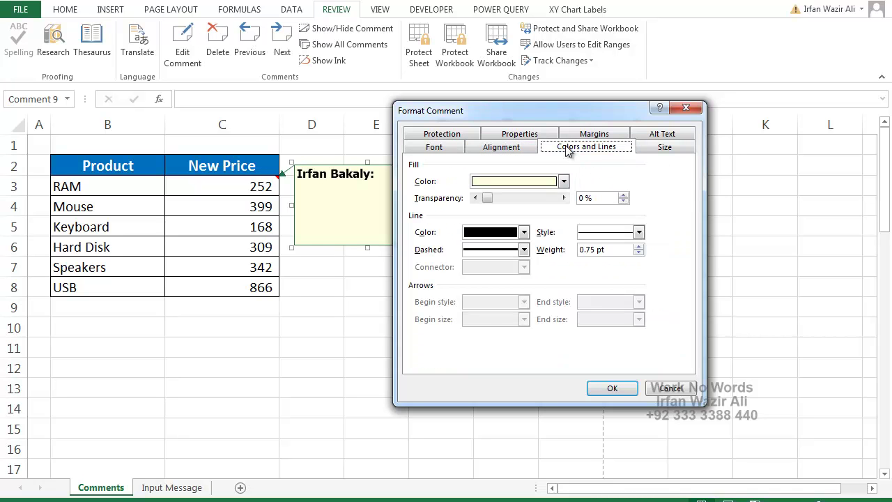
left_click(664, 148)
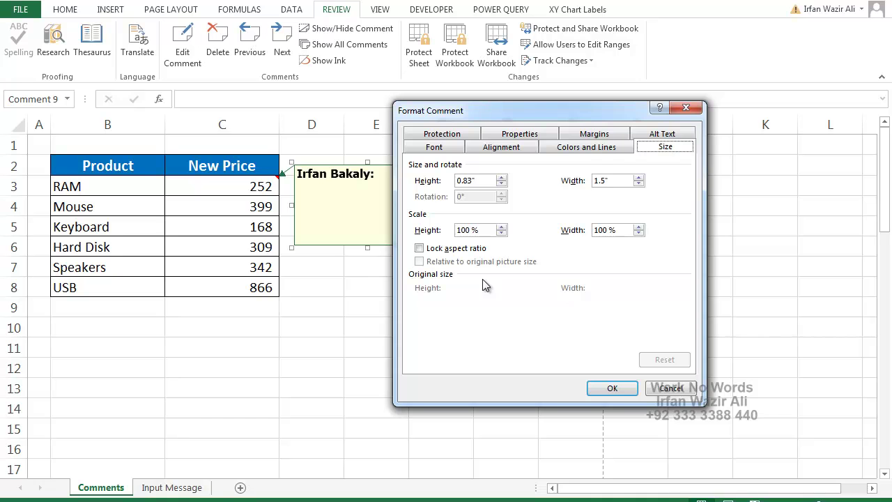
left_click(434, 147)
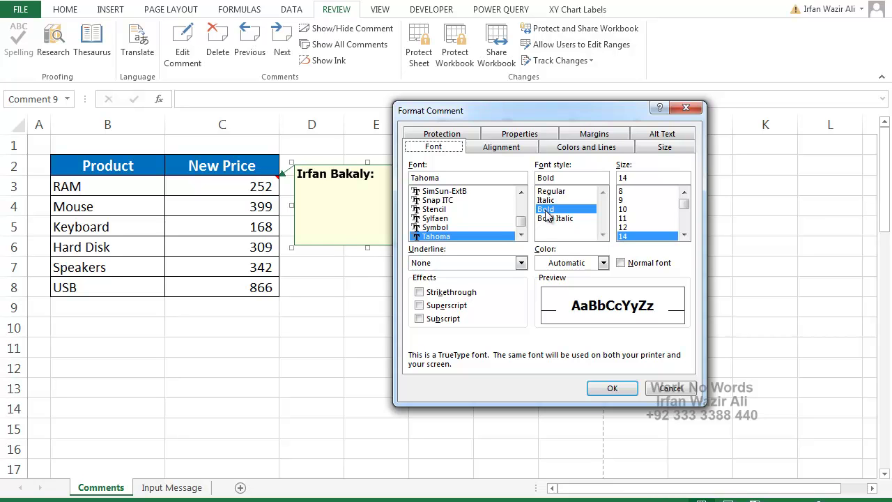
- Set the comment's fill color to pink and apply the formatting
left_click(577, 148)
left_click(558, 183)
left_click(485, 294)
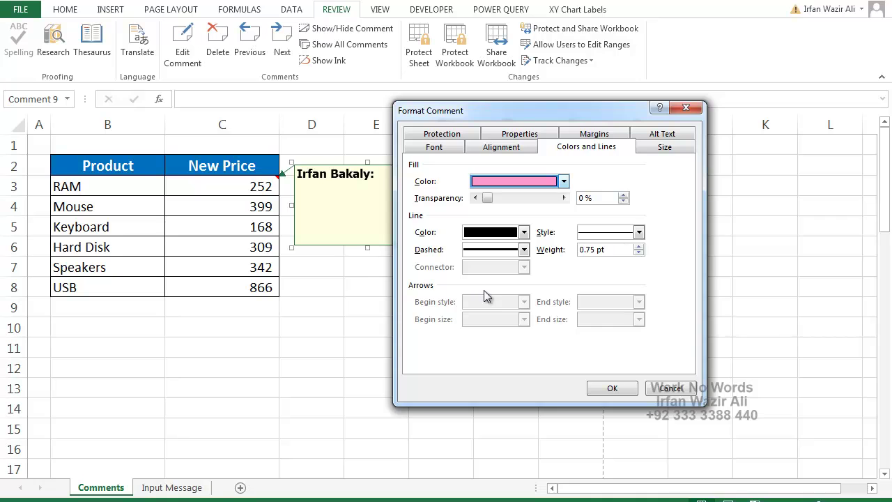
left_click(604, 388)
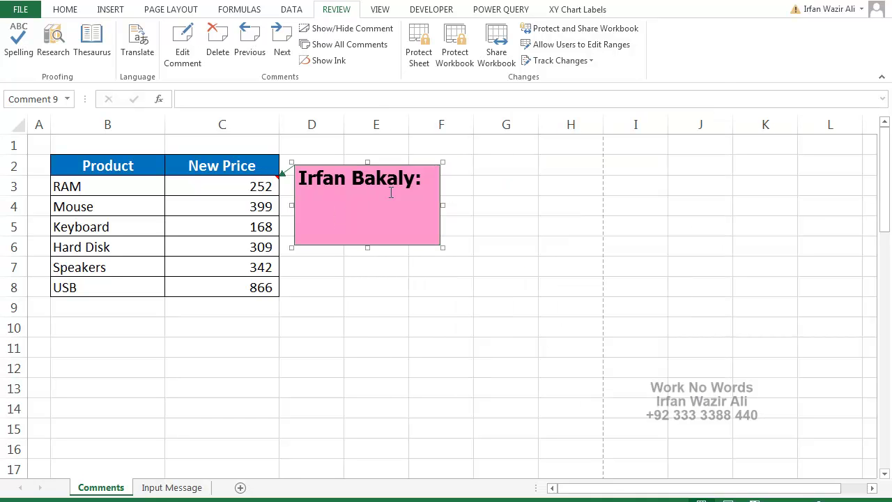
- Add the text "Try to work Hard" below the author name in the comment
left_click(424, 178)
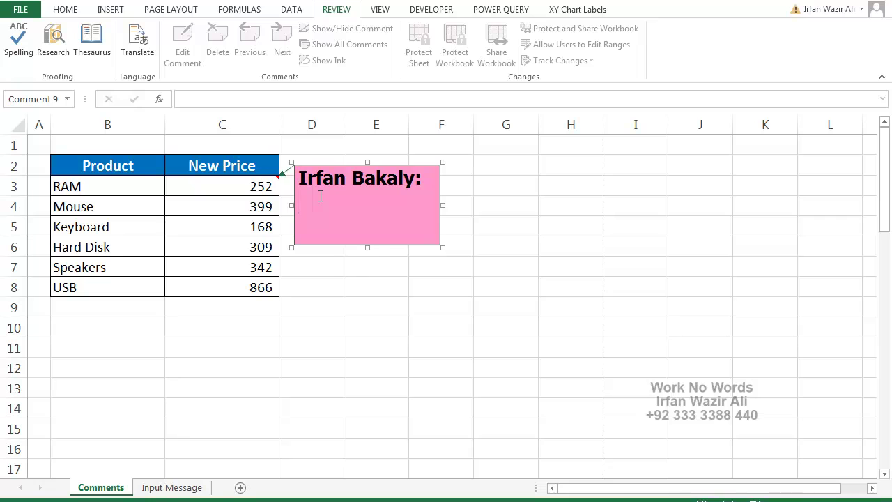
type("Try to")
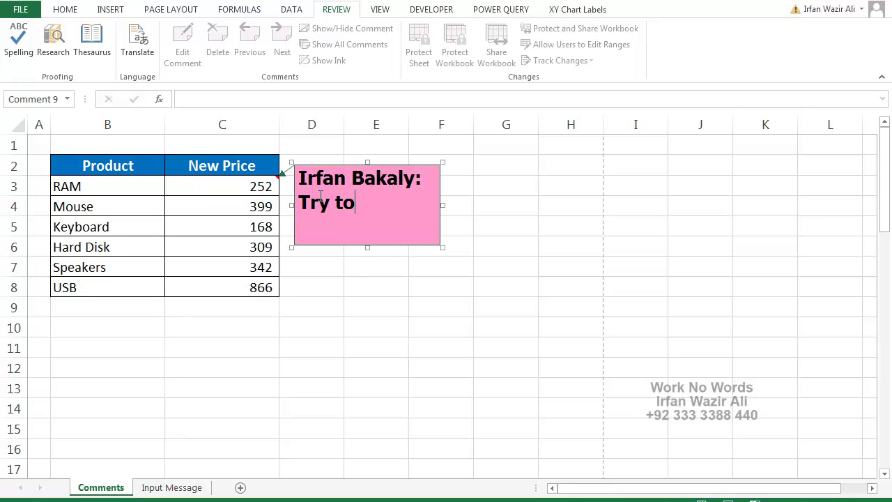
type(" work Hard")
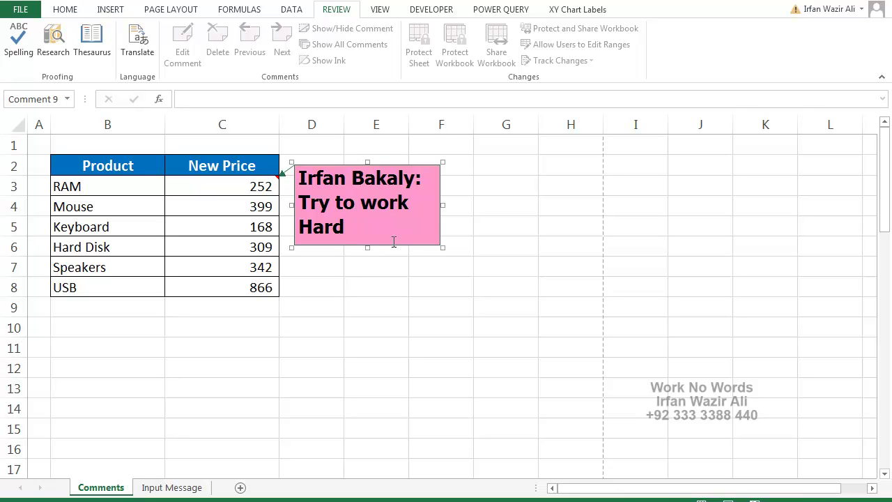
- Reopen the comment's formatting options and set its font to Regular, size 10
right_click(441, 248)
left_click(440, 247)
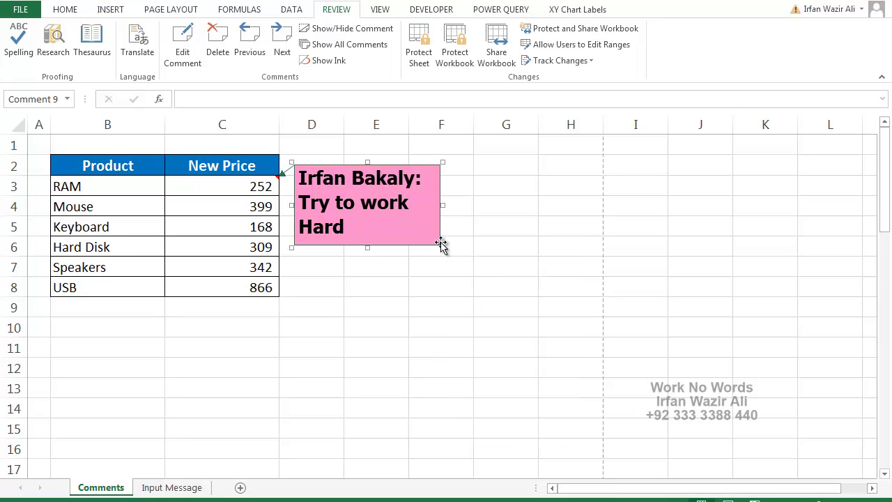
right_click(441, 246)
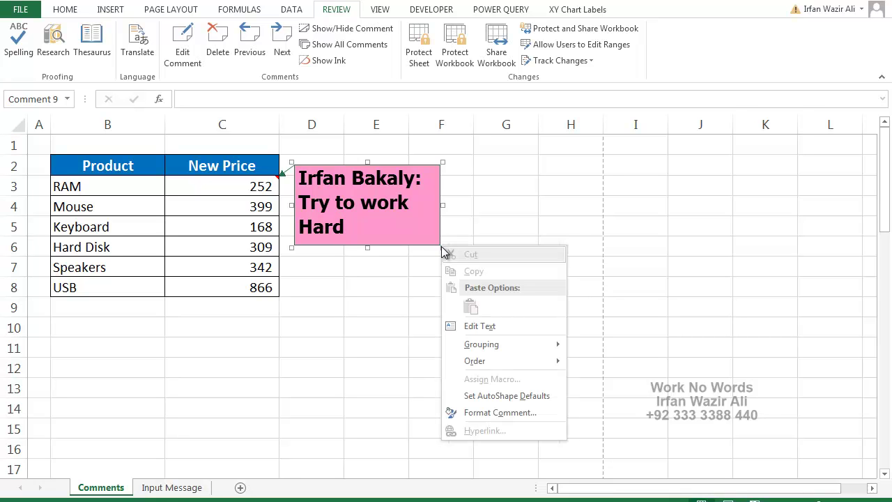
left_click(501, 414)
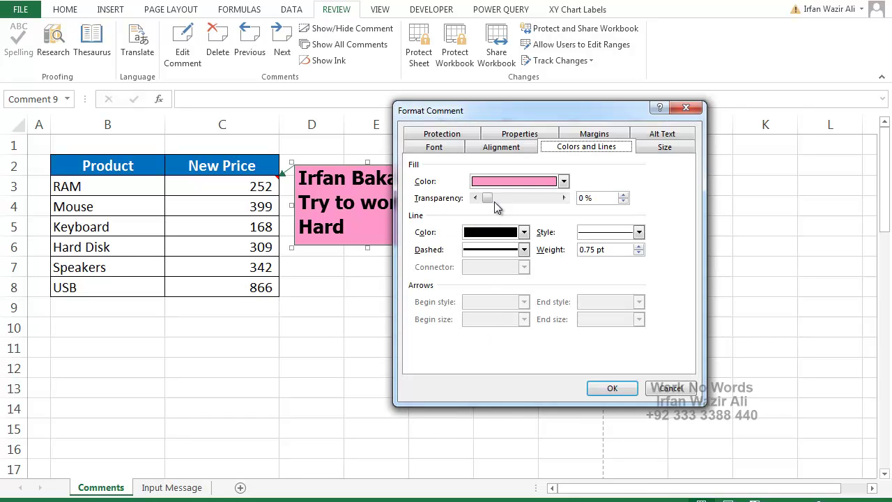
left_click(450, 149)
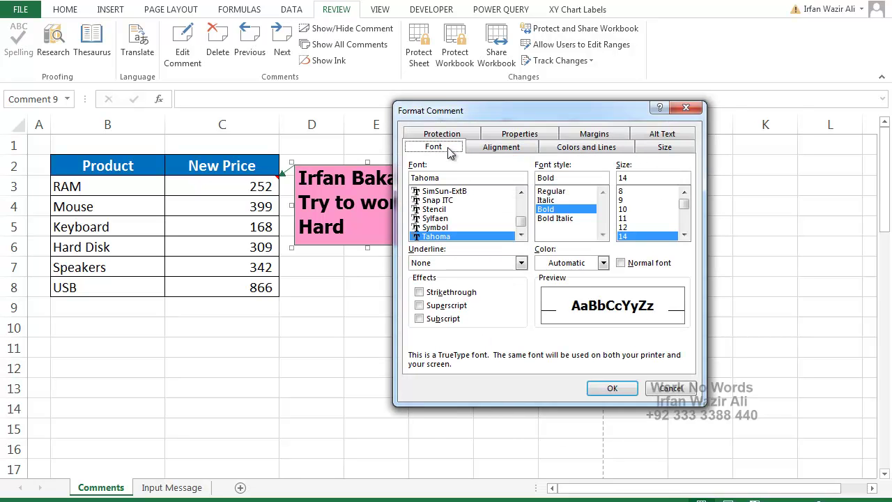
left_click(635, 209)
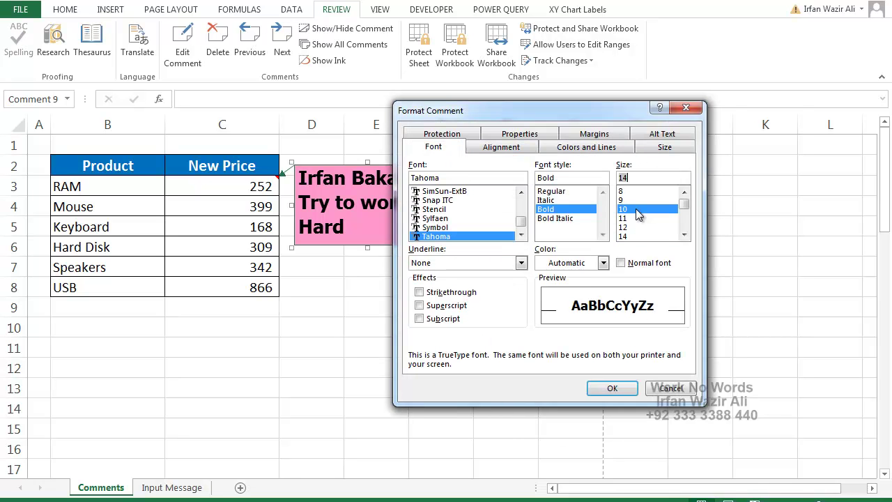
left_click(570, 192)
- Open the fill effects for the comment's fill color
left_click(586, 147)
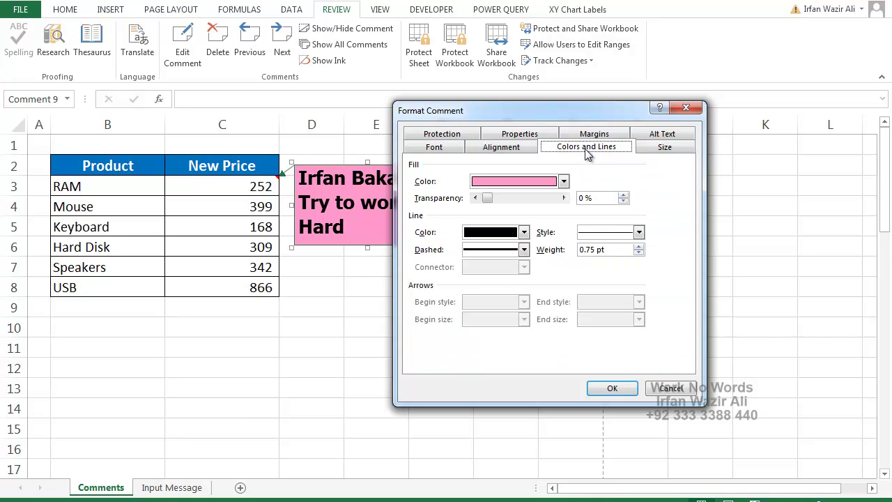
left_click(519, 182)
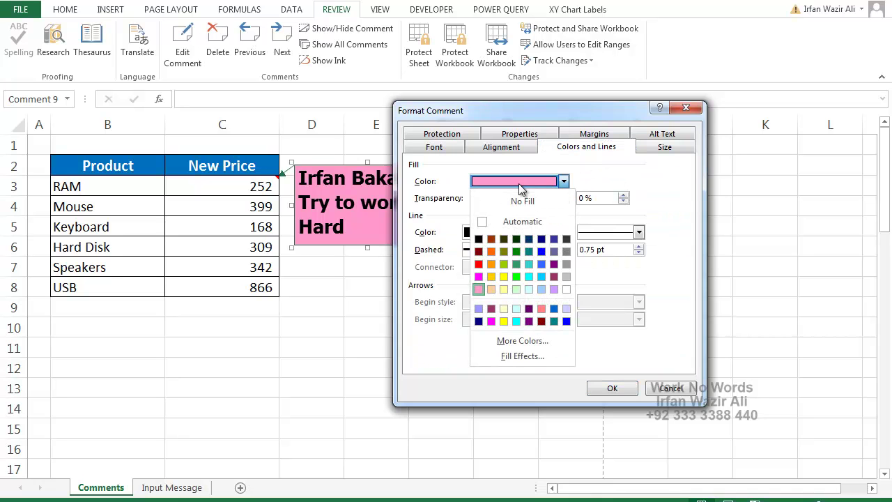
left_click(522, 356)
- Try the Early Sunset preset gradient and the Water droplets texture as the comment's fill
left_click(460, 176)
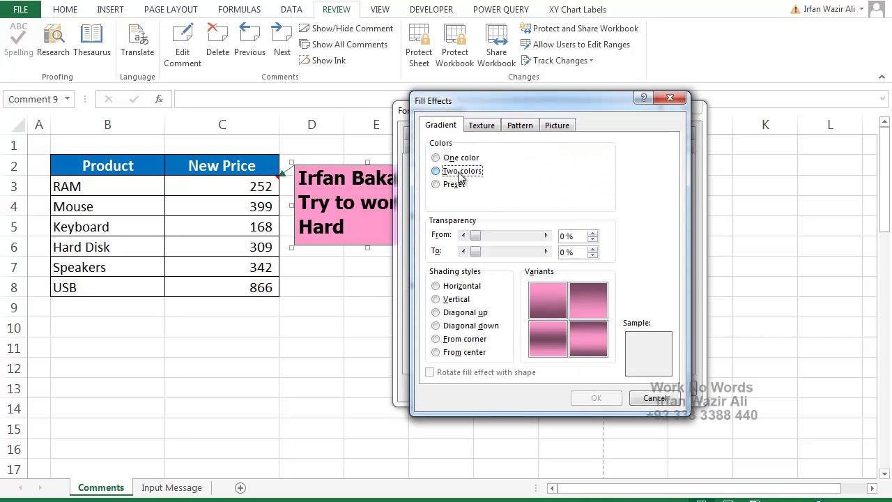
left_click(453, 184)
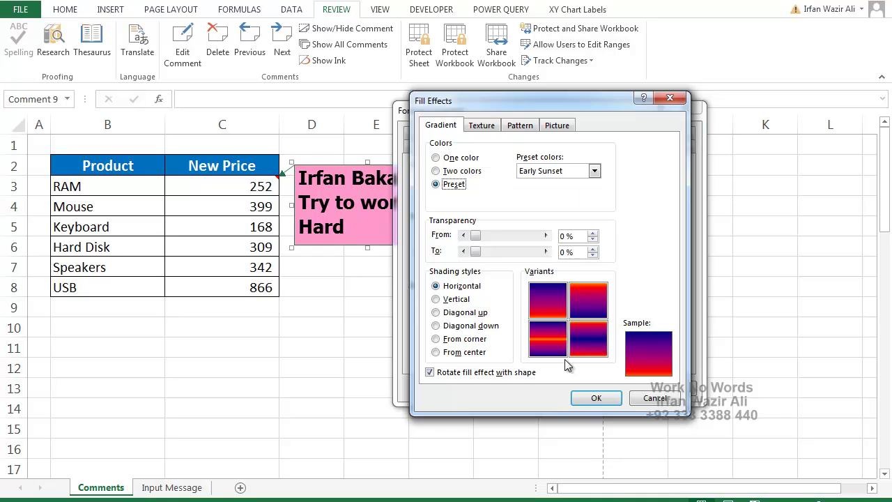
left_click(481, 125)
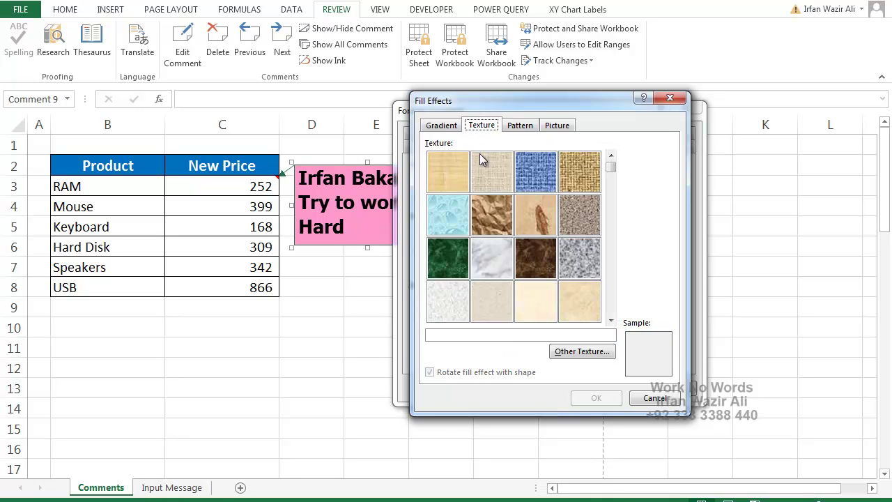
left_click(507, 216)
left_click(452, 220)
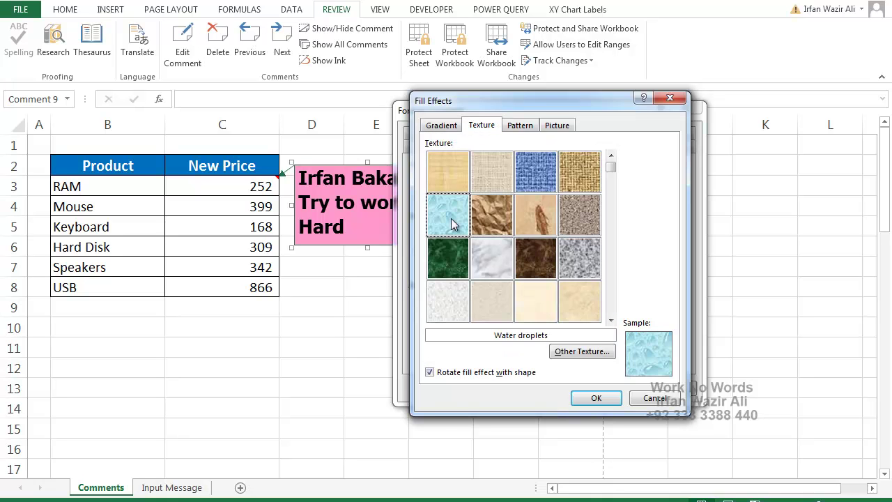
- Fill the comment with the picture of the black-caped teacher from the pictures library, apply the formatting and leave the comment
left_click(520, 126)
left_click(557, 126)
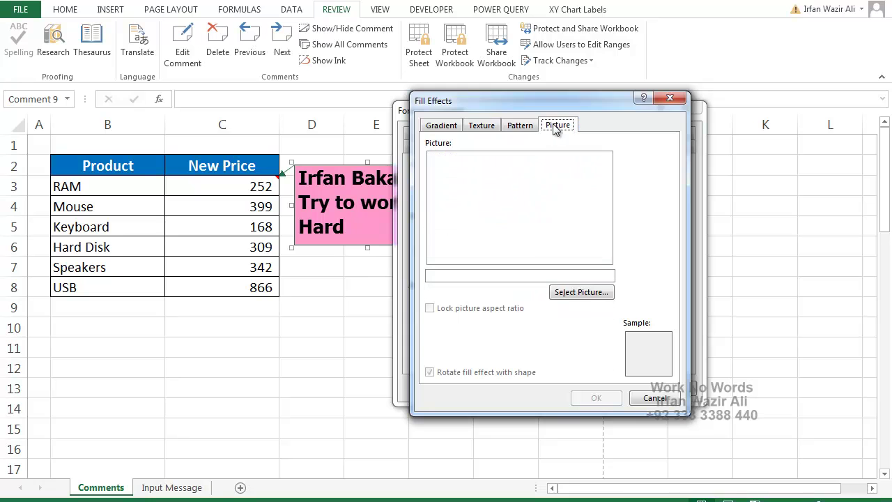
left_click(581, 292)
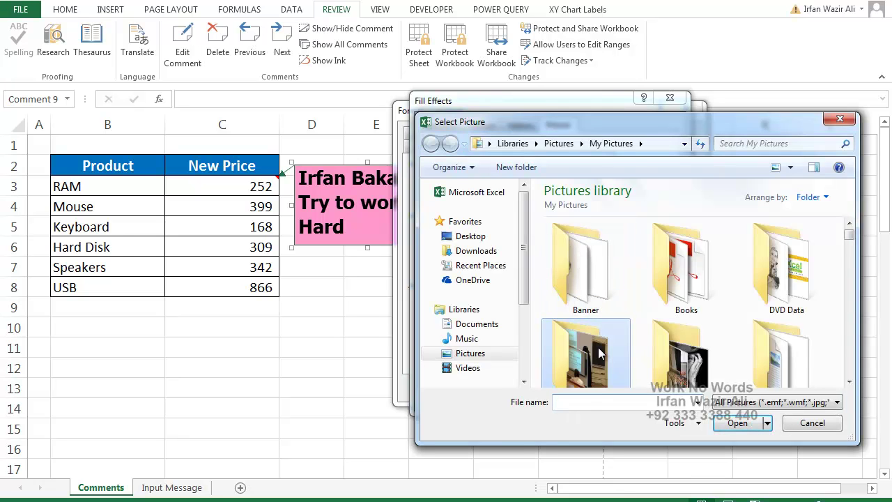
double_click(599, 354)
double_click(592, 287)
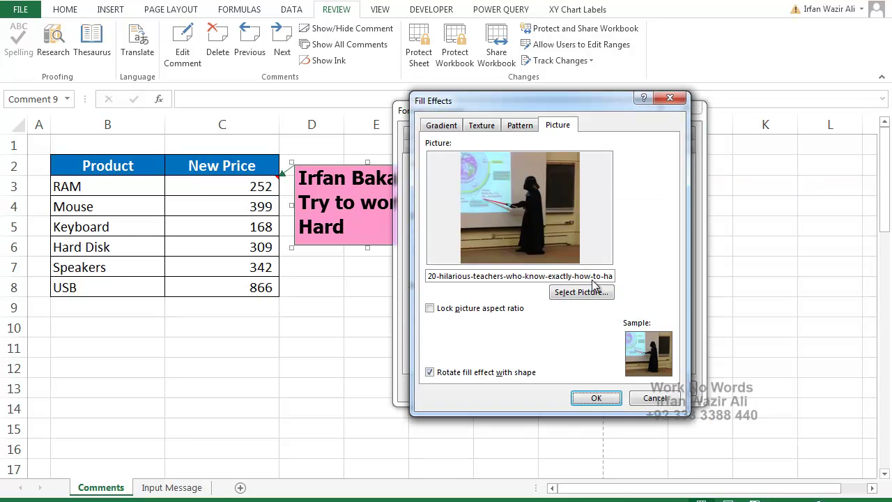
left_click(595, 397)
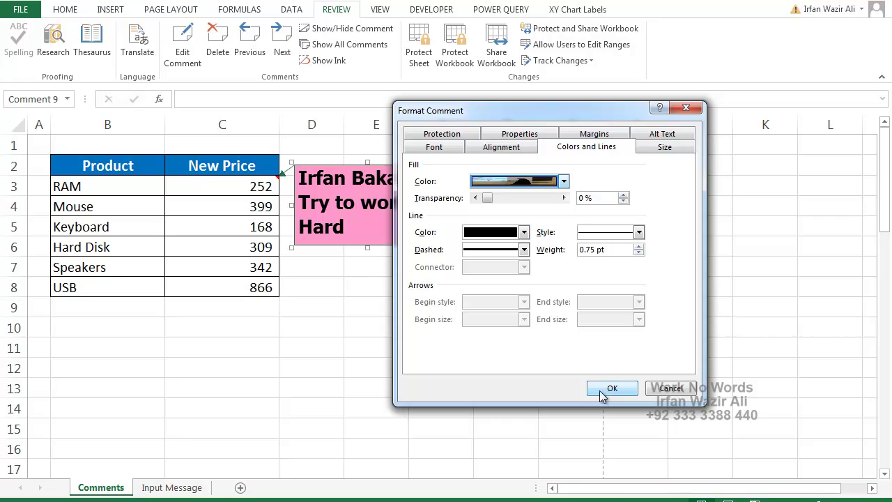
left_click(604, 392)
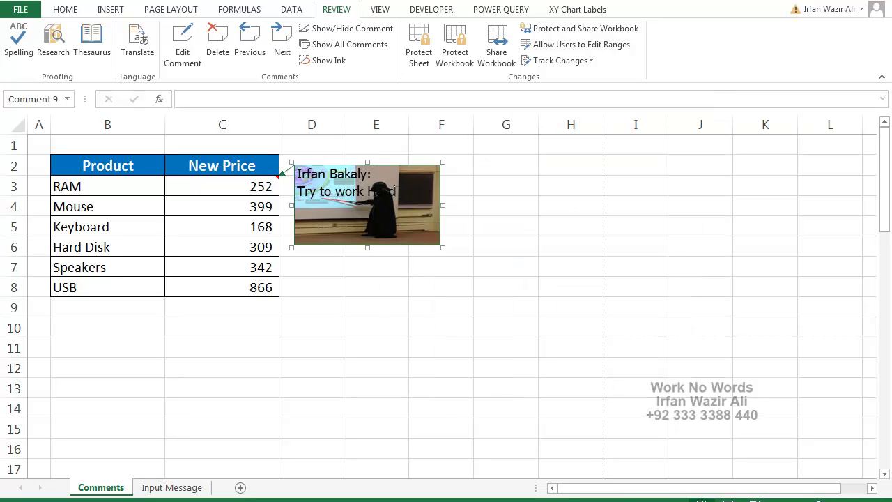
left_click(300, 273)
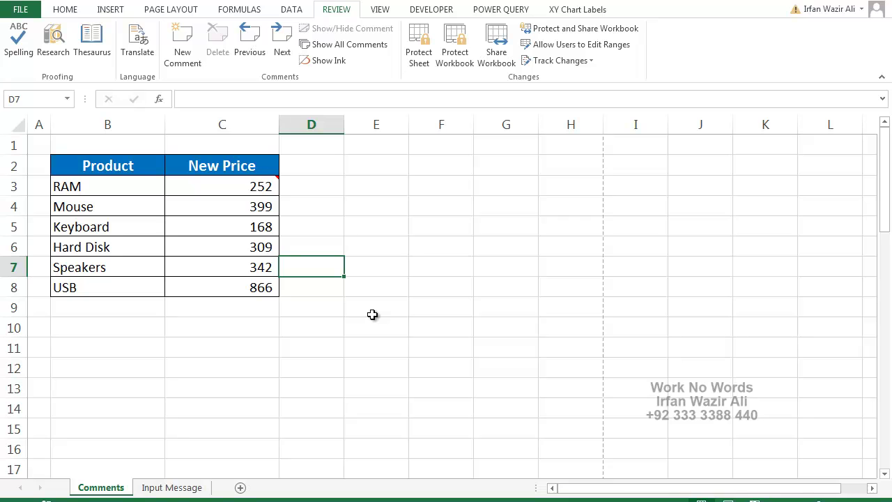
- Delete the comment from the RAM price in cell C3
mouse_move(256, 185)
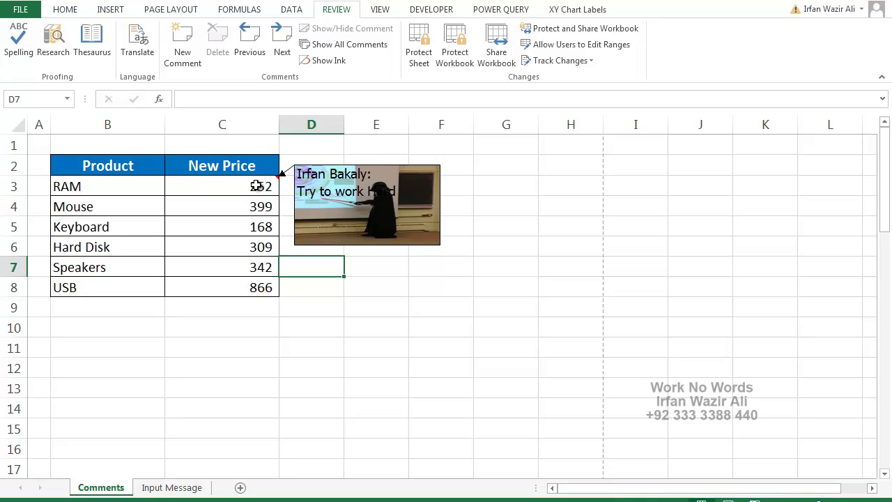
left_click(256, 186)
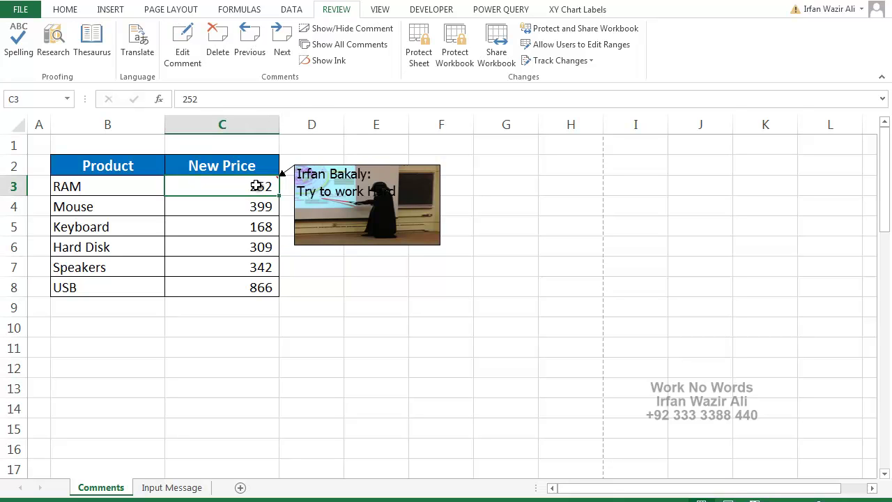
left_click(218, 44)
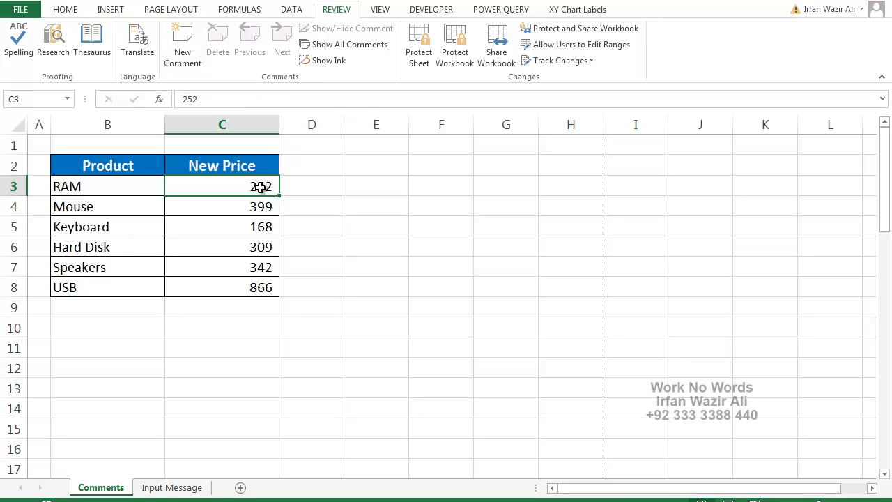
- Open the data validation input message settings for the bonus values C3:C11 on the Input Message sheet
left_click(169, 489)
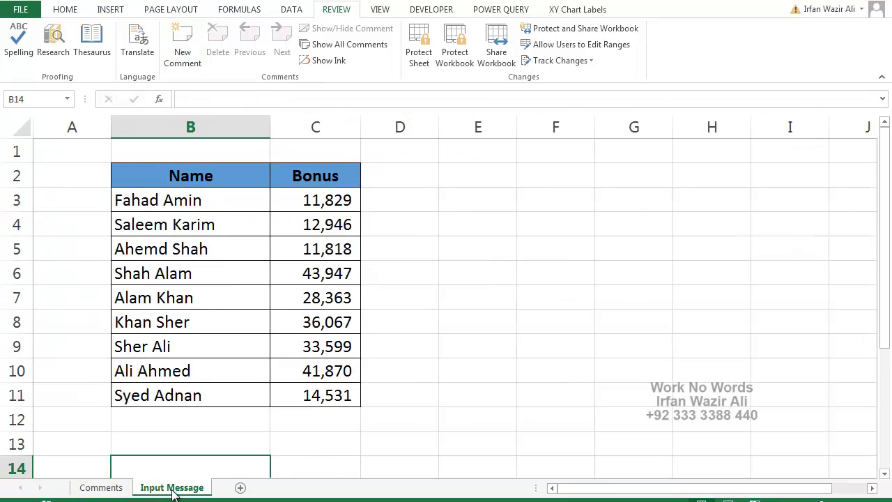
left_click_drag(327, 200, 328, 395)
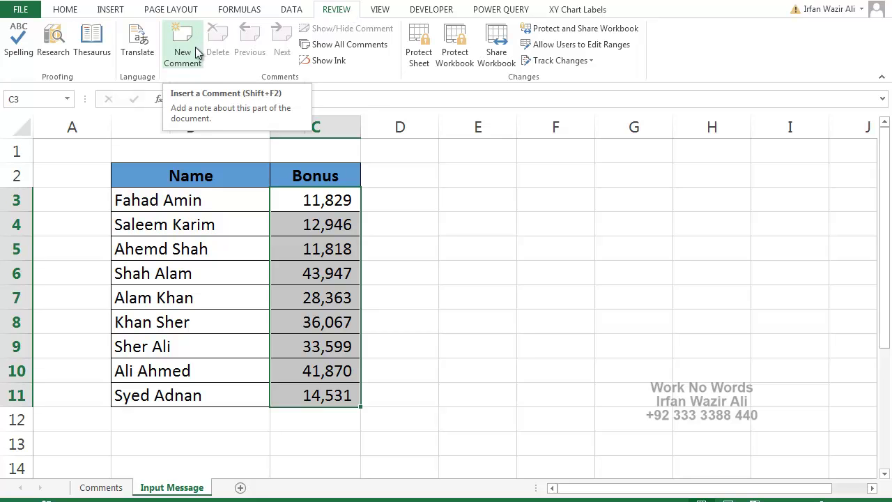
left_click(290, 11)
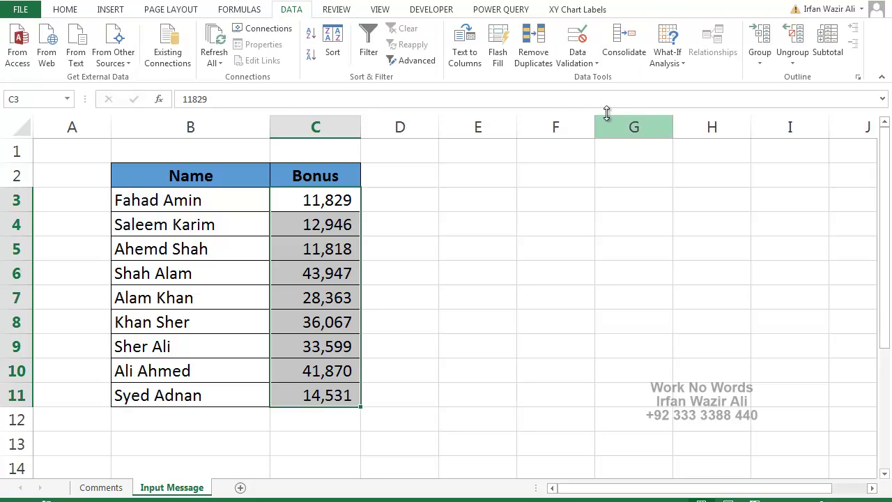
left_click(575, 65)
left_click(580, 79)
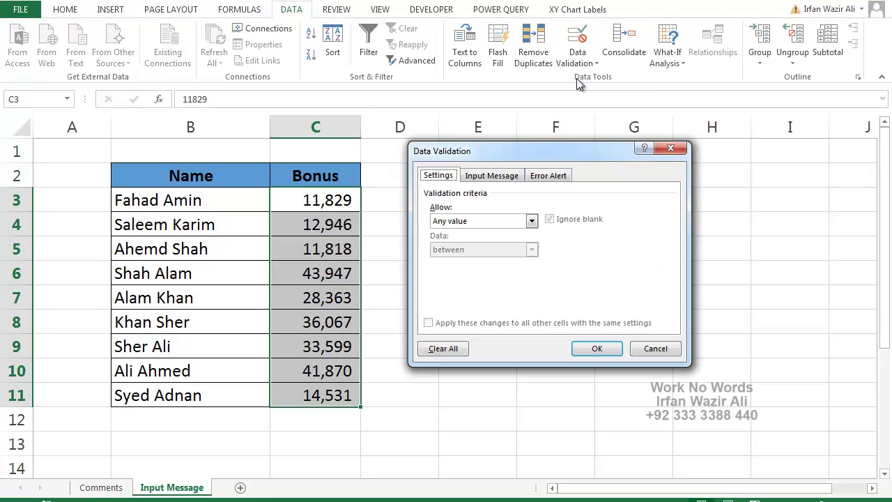
left_click(493, 176)
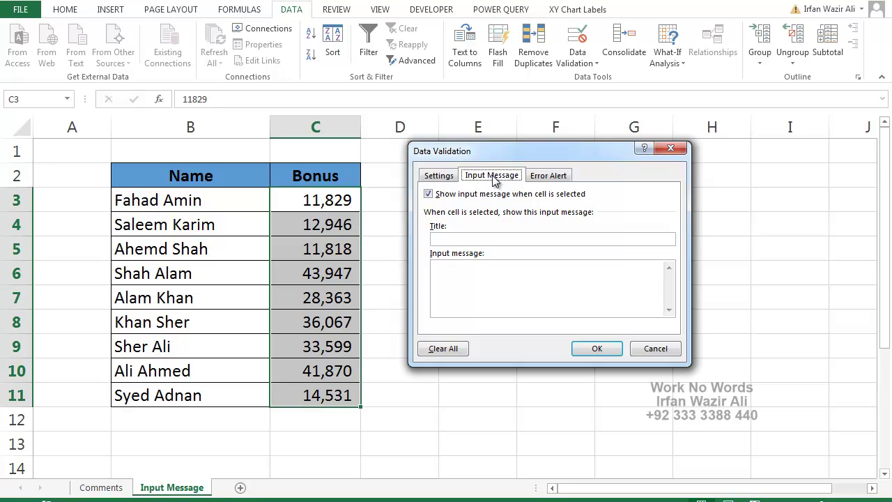
left_click(441, 179)
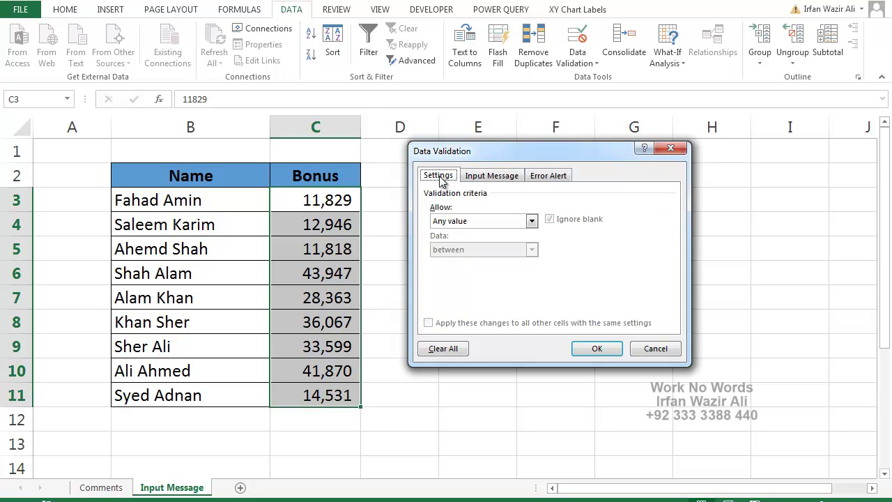
left_click(496, 180)
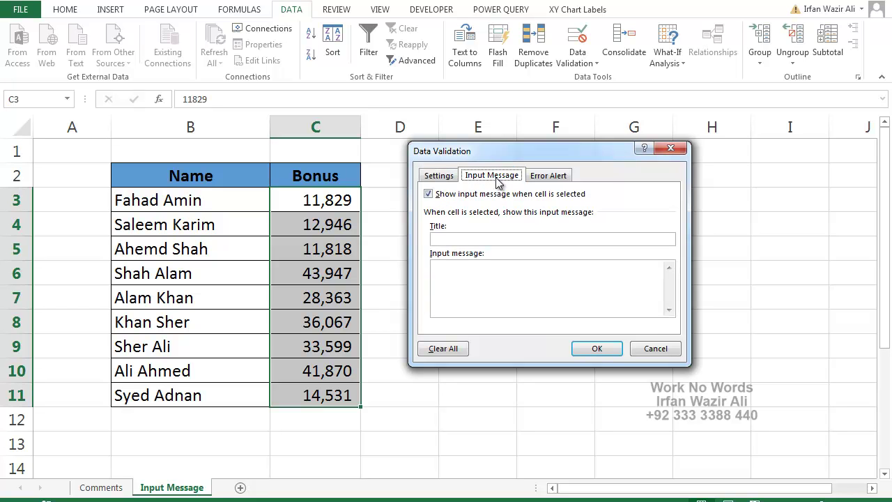
- Enter "Admin Says" as the title of the input message
left_click(492, 242)
type("dmin Sy")
key("BackSpace")
type("ats")
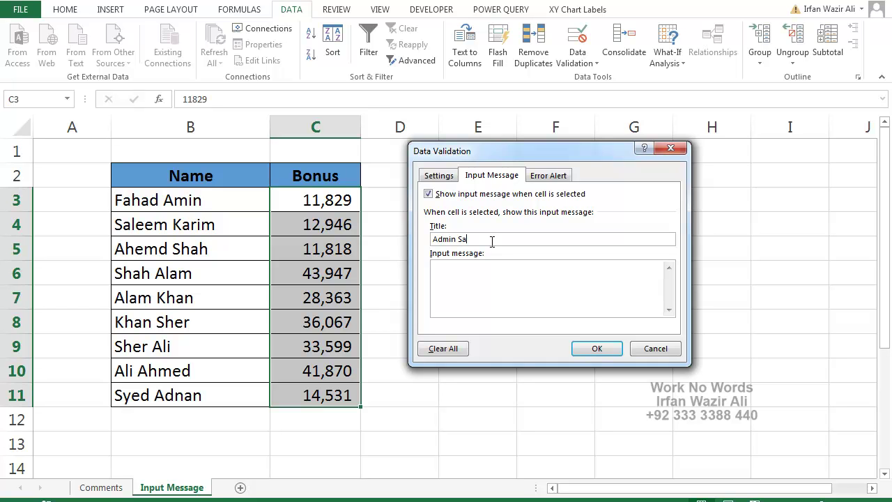
key("BackSpace")
key("BackSpace")
type("s")
key("BackSpace")
type("ys")
- Enter "W.E.F 1-Feb-2017" as the input message text, apply the validation and deselect the bonus cells
key("Tab")
type("W.E.F 1-Feb-21")
key("BackSpace")
type("017")
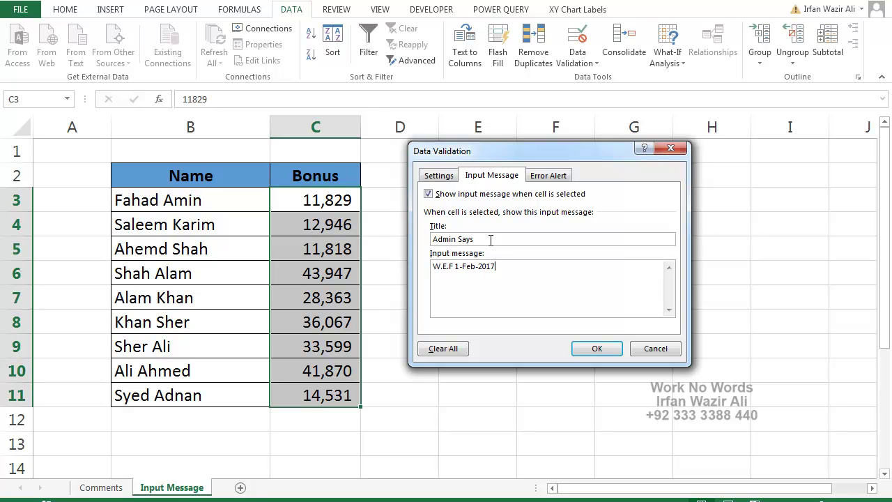
left_click(597, 351)
left_click(448, 254)
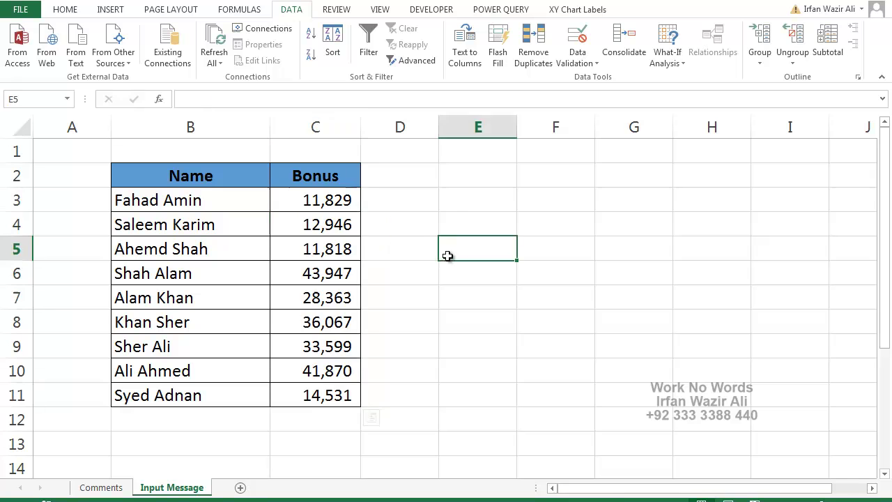
- Go down and back up through the bonus cells to check the input message on each, ending on an empty cell
left_click(358, 202)
key("Down")
key("Down")
key("Down")
key("Down")
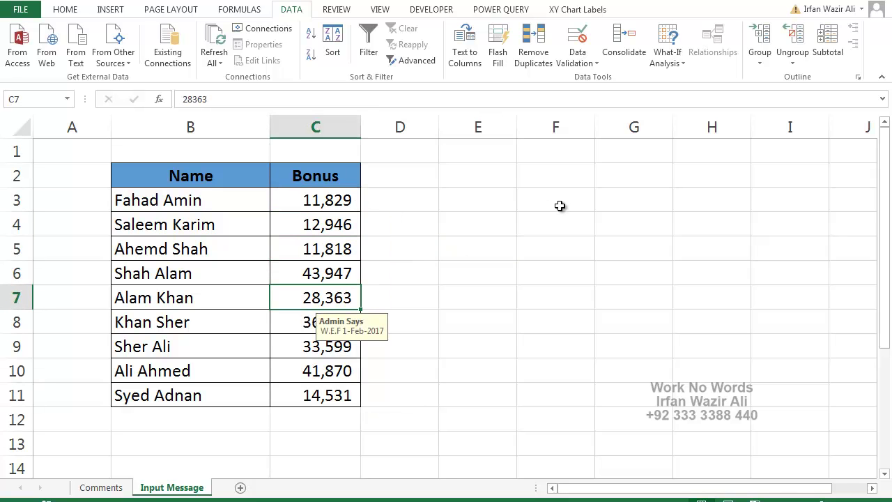
key("Down")
key("Down")
key("Down")
key("Up")
key("Up")
key("Up")
key("Up")
key("Up")
key("Up")
key("Up")
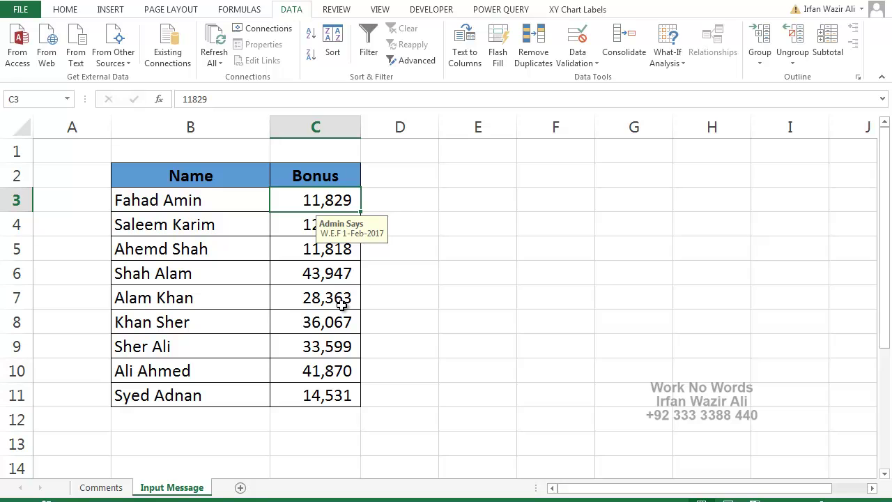
left_click(604, 281)
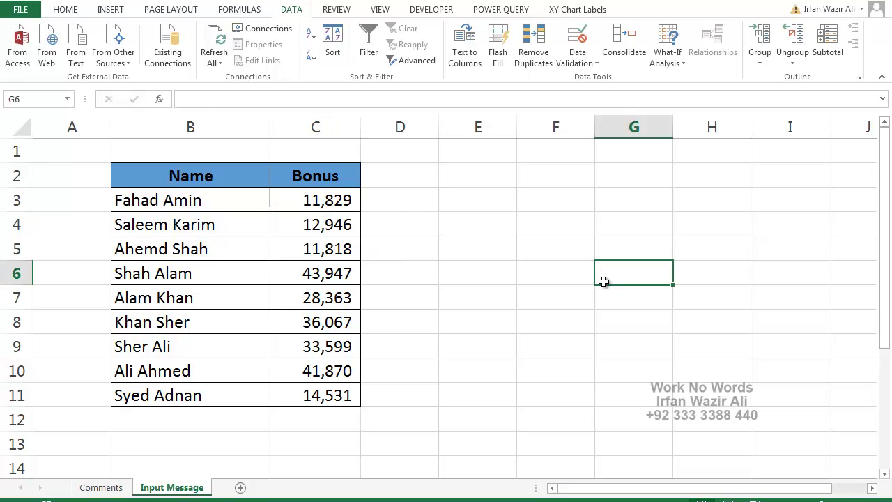
- Compare selecting an empty cell with selecting bonus cells, moving from E7 to C7 and up to C3, to examine when the input message shows
left_click(336, 298)
left_click(493, 299)
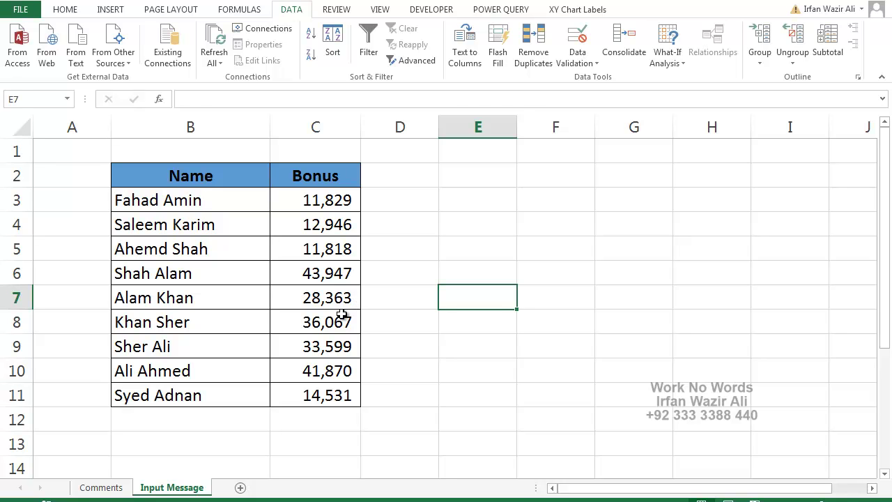
key("Left")
key("Left")
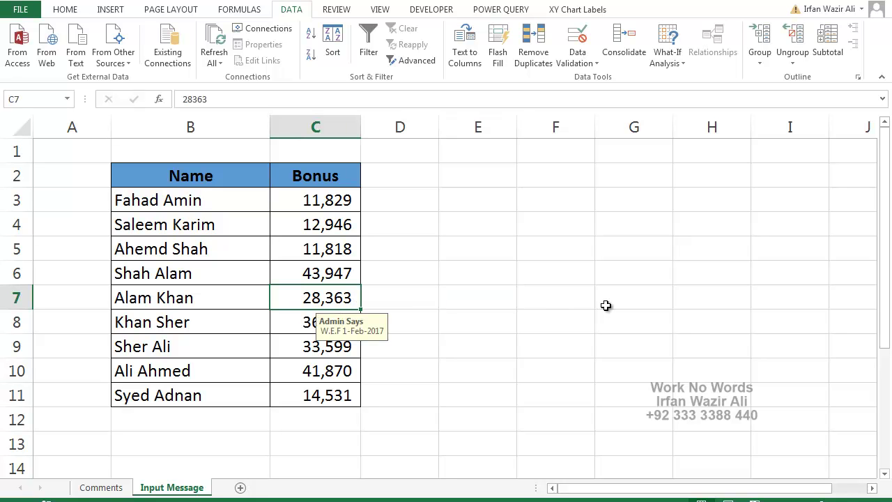
key("Up")
key("Up")
key("Up")
key("Up")
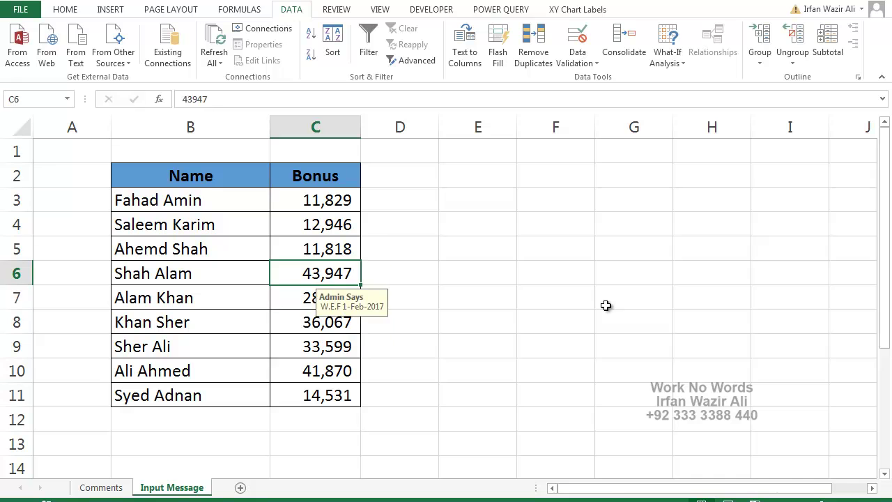
key("Up")
key("Down")
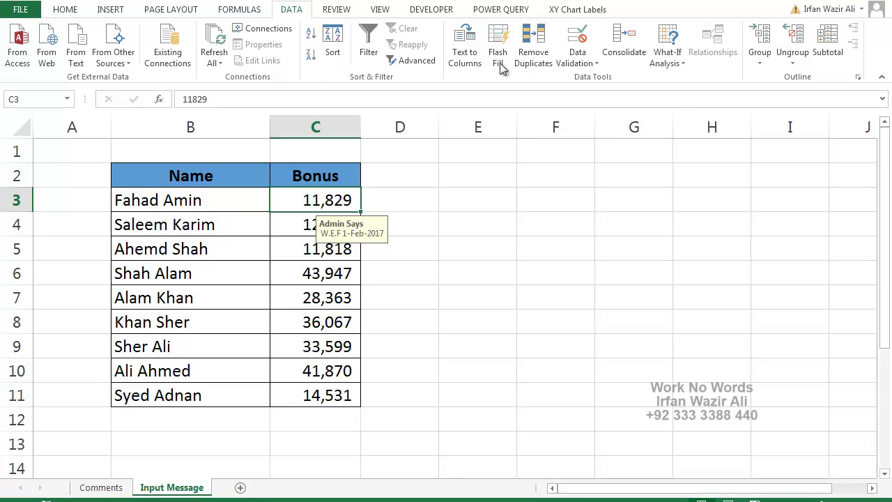
left_click(577, 62)
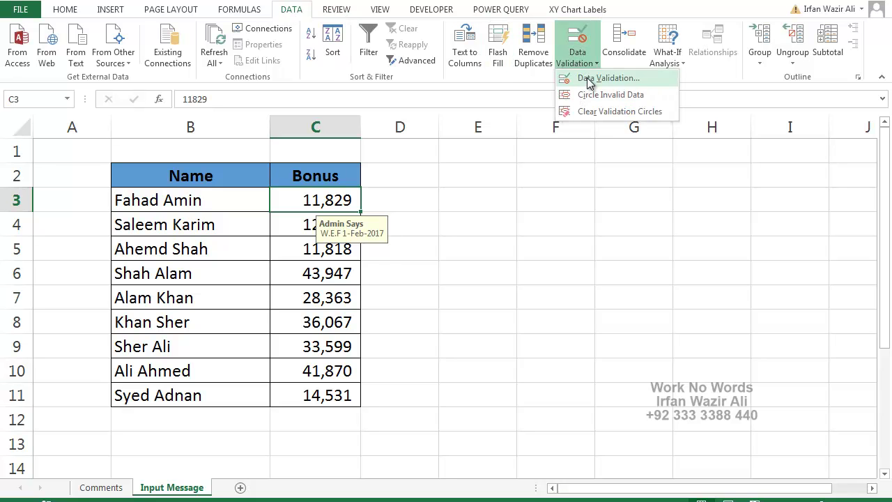
left_click(408, 342)
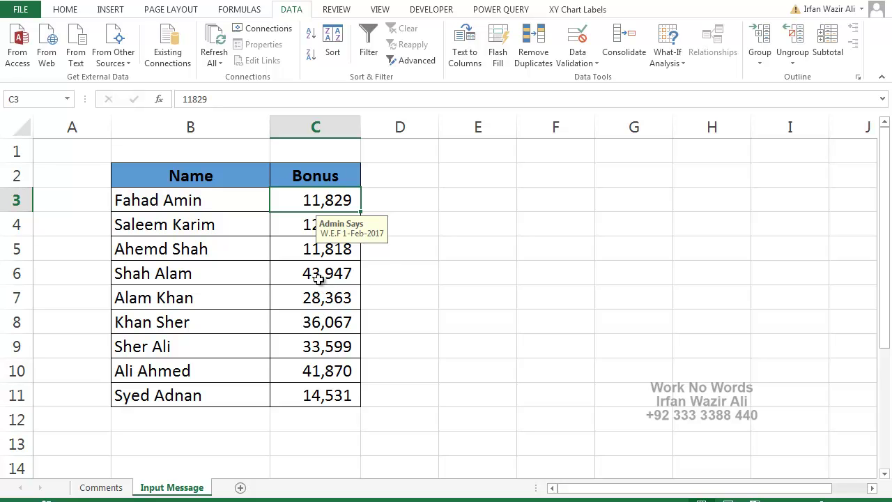
- Insert a comment without any added text on the RAM price in cell C3 of the Comments sheet and leave it
left_click(111, 487)
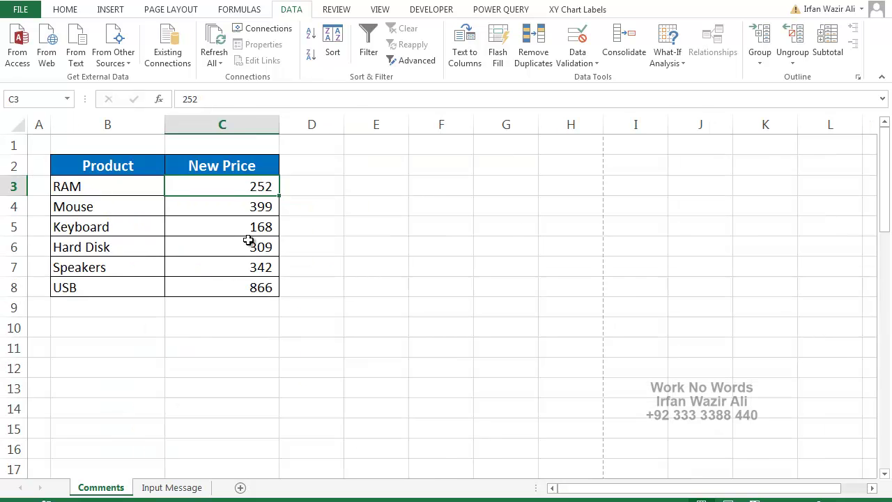
left_click(337, 10)
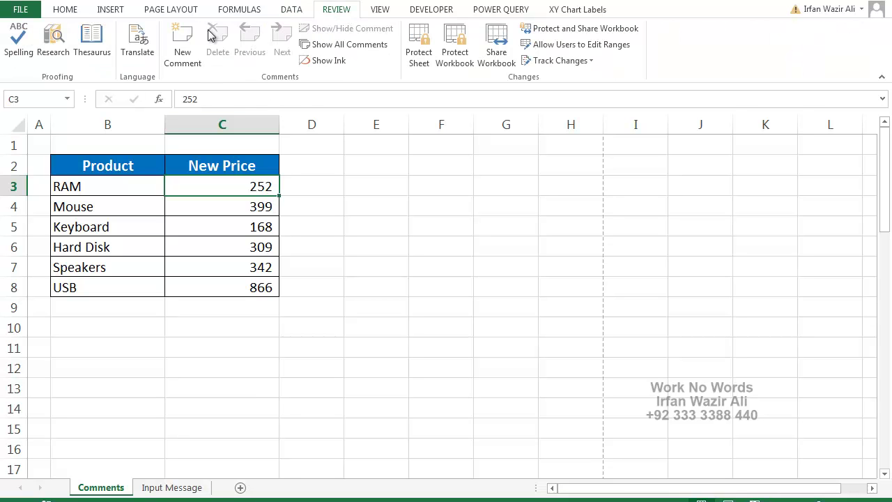
left_click(187, 60)
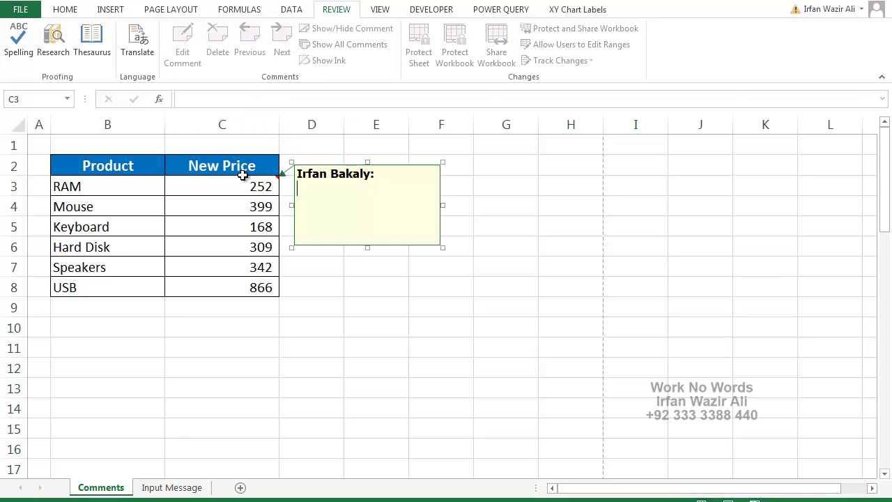
left_click(266, 245)
- Compare how the comment on the RAM price behaves when its cell is pointed at and when it is selected from C6
mouse_move(261, 181)
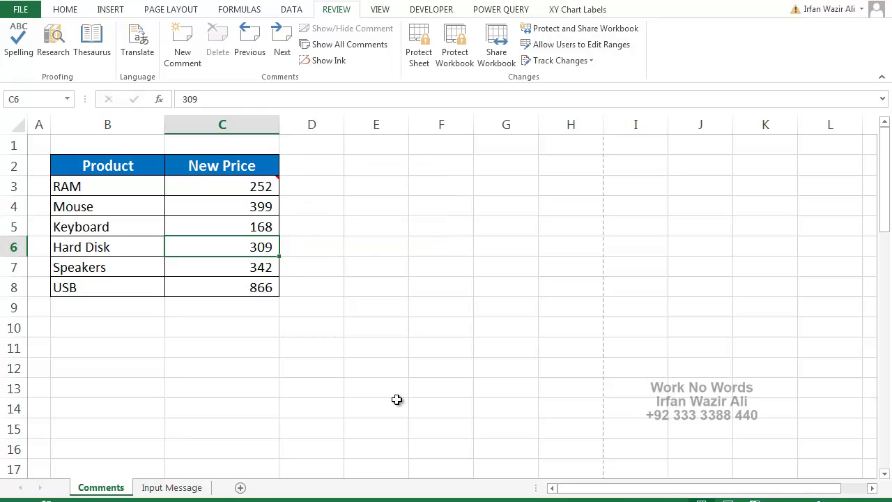
key("Up")
key("Up")
key("Up")
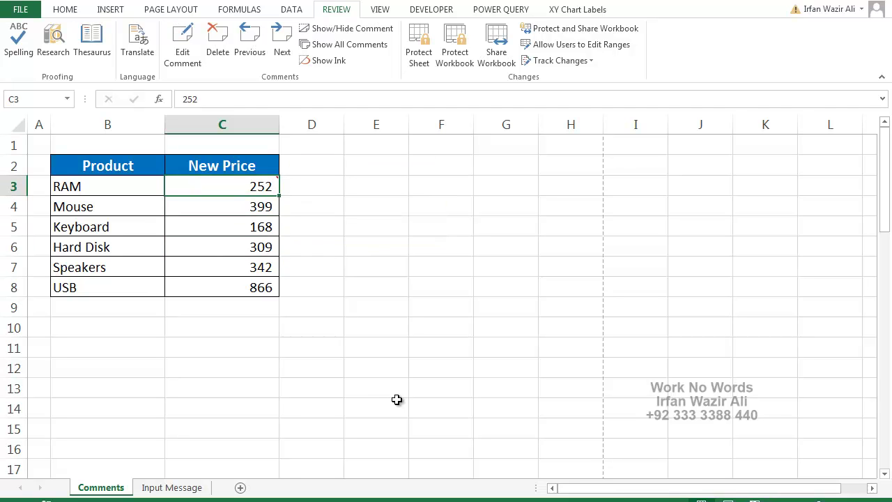